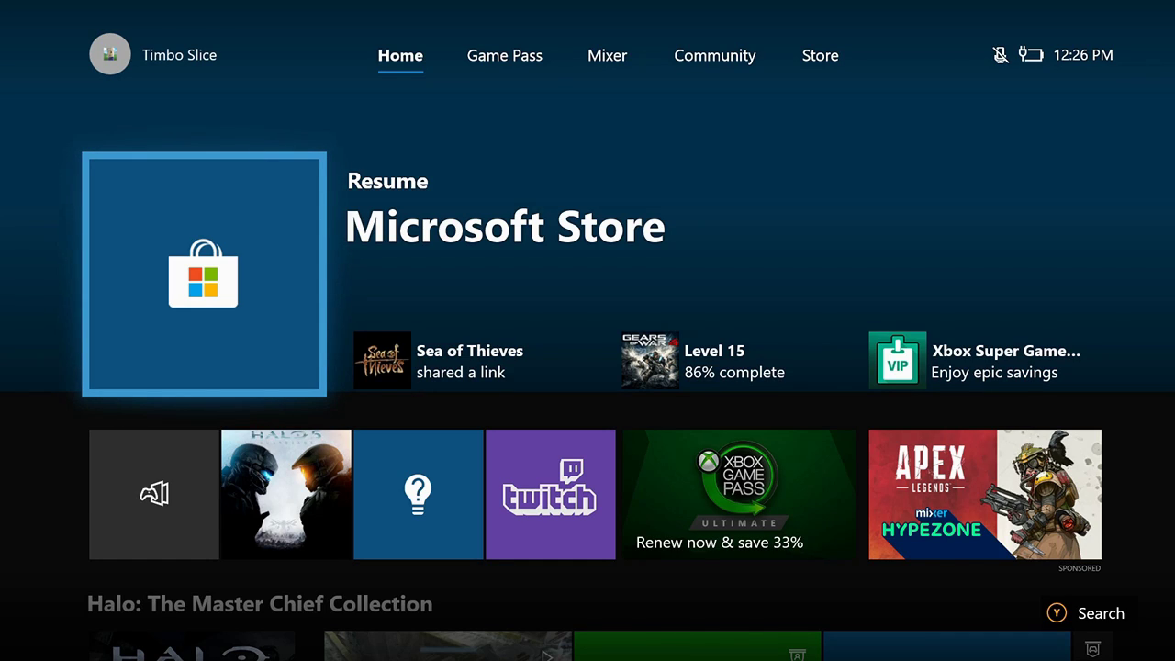
key(Down)
key(Right)
key(Right)
key(Right)
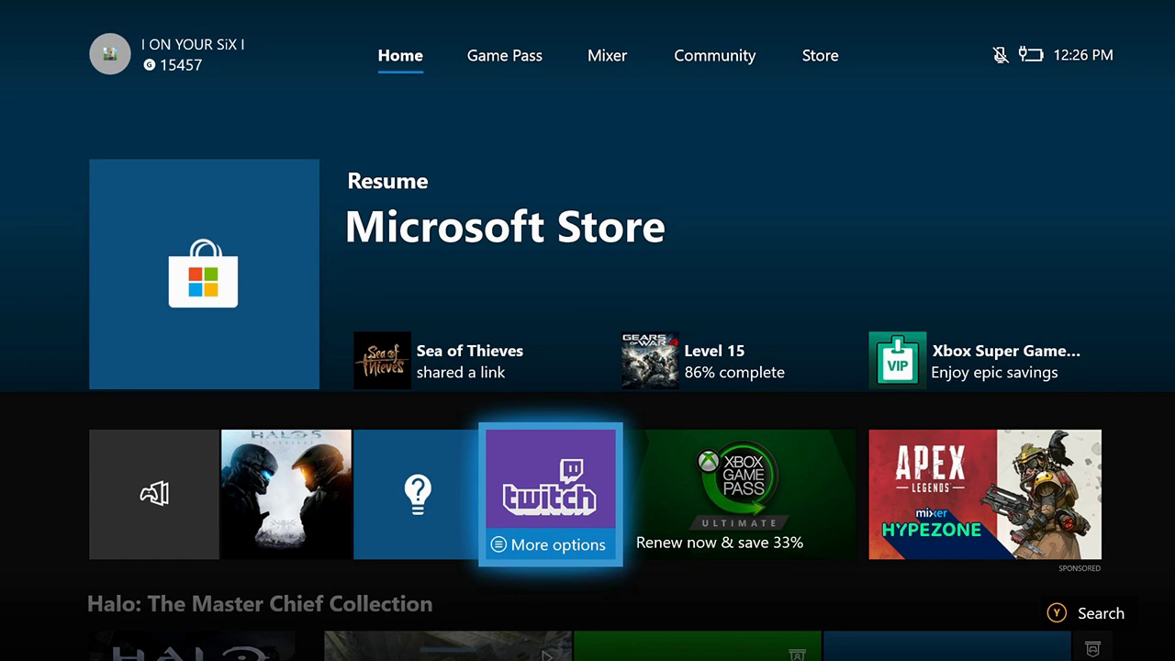
key(Left)
key(Left)
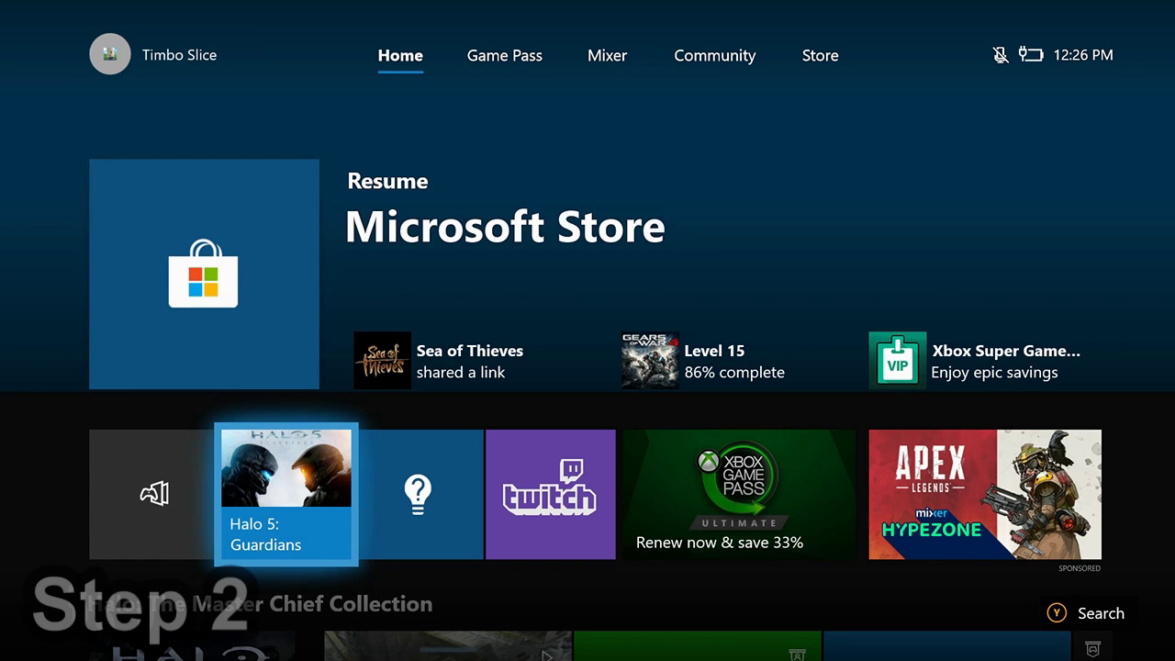
Step: Open the console's Settings from the guide's System section
key(super)
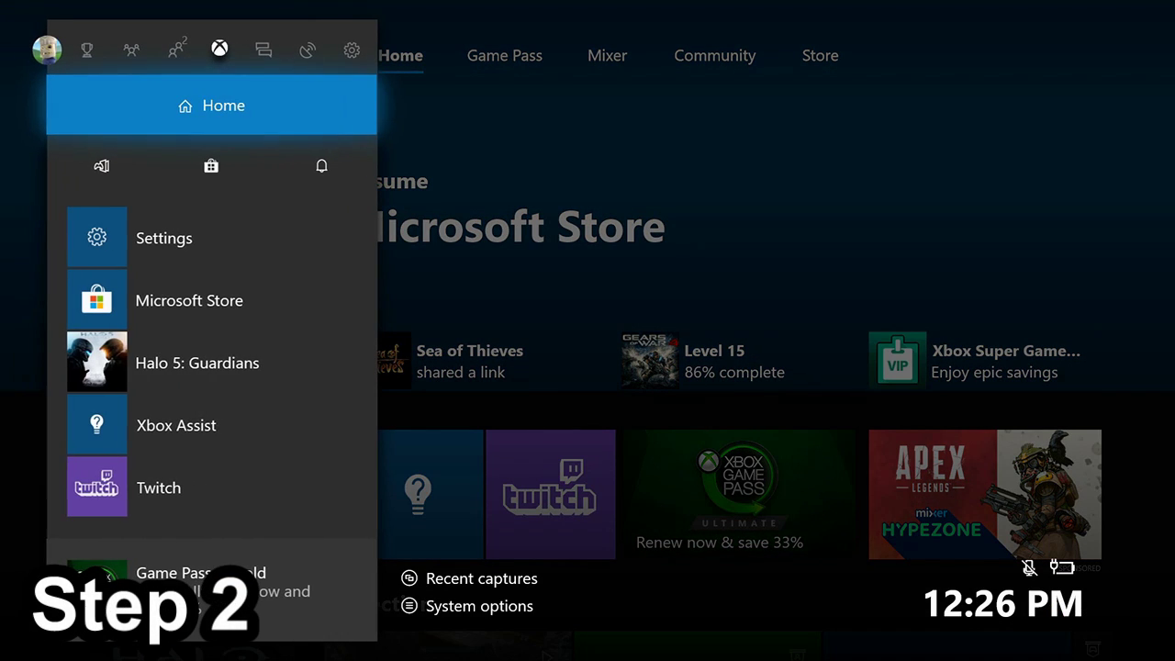
key(Right)
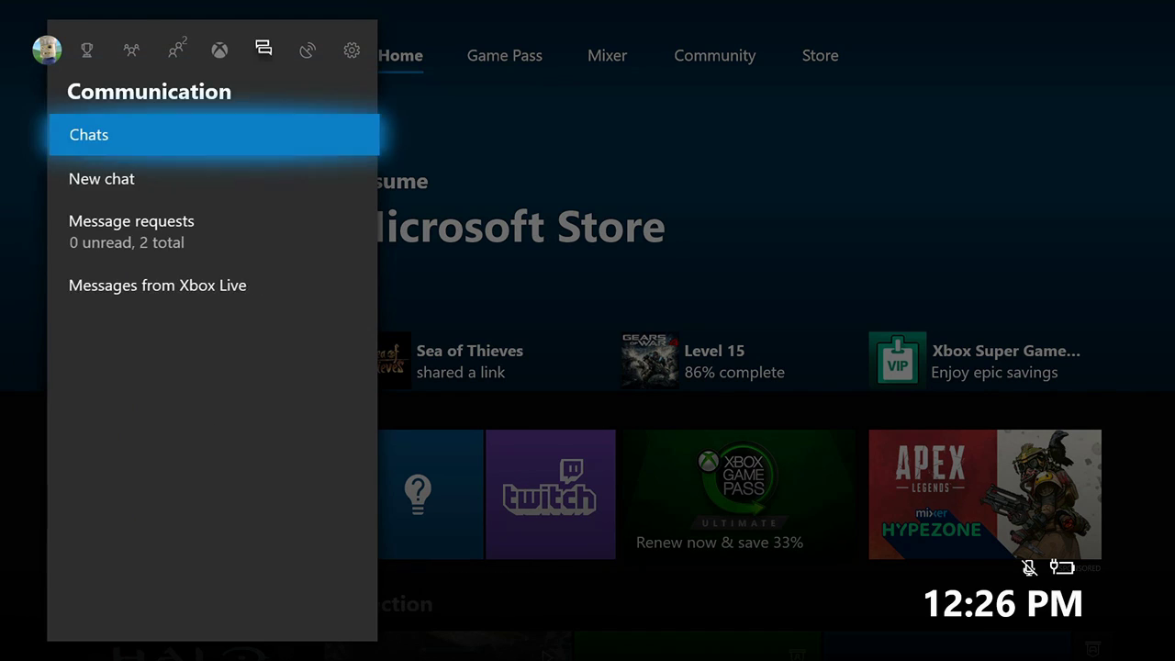
key(Right)
key(Right)
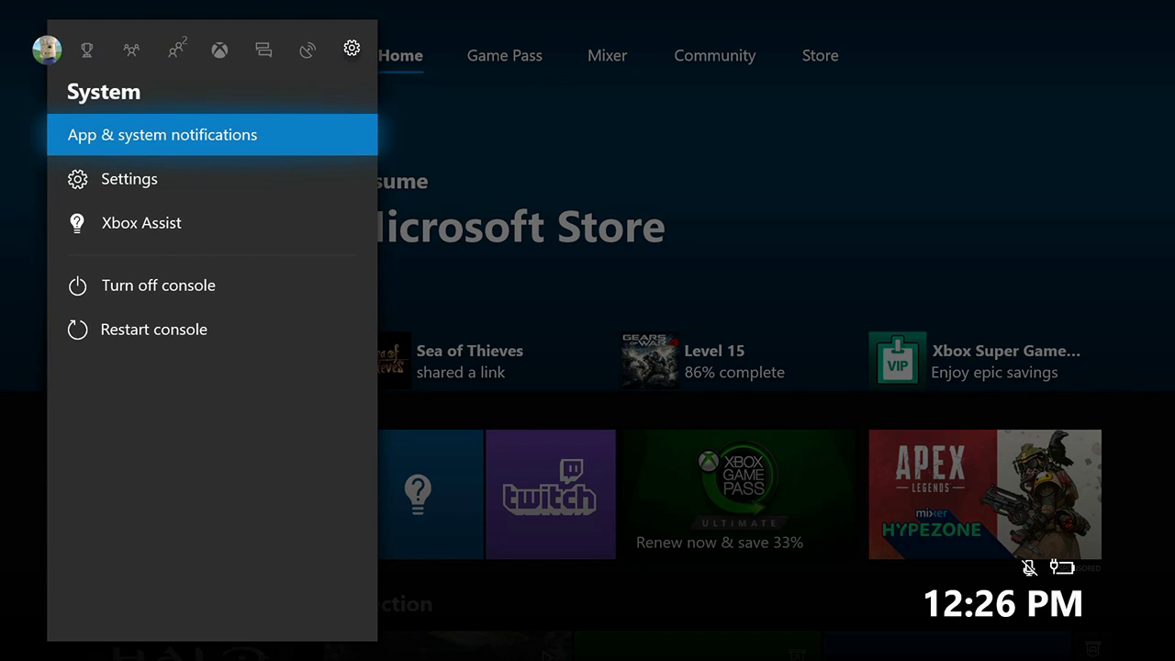
key(Down)
key(Return)
Step: Go to the Disc & Blu-ray category and open its Blu-ray settings
key(Down)
key(Down)
key(Down)
key(Down)
key(Down)
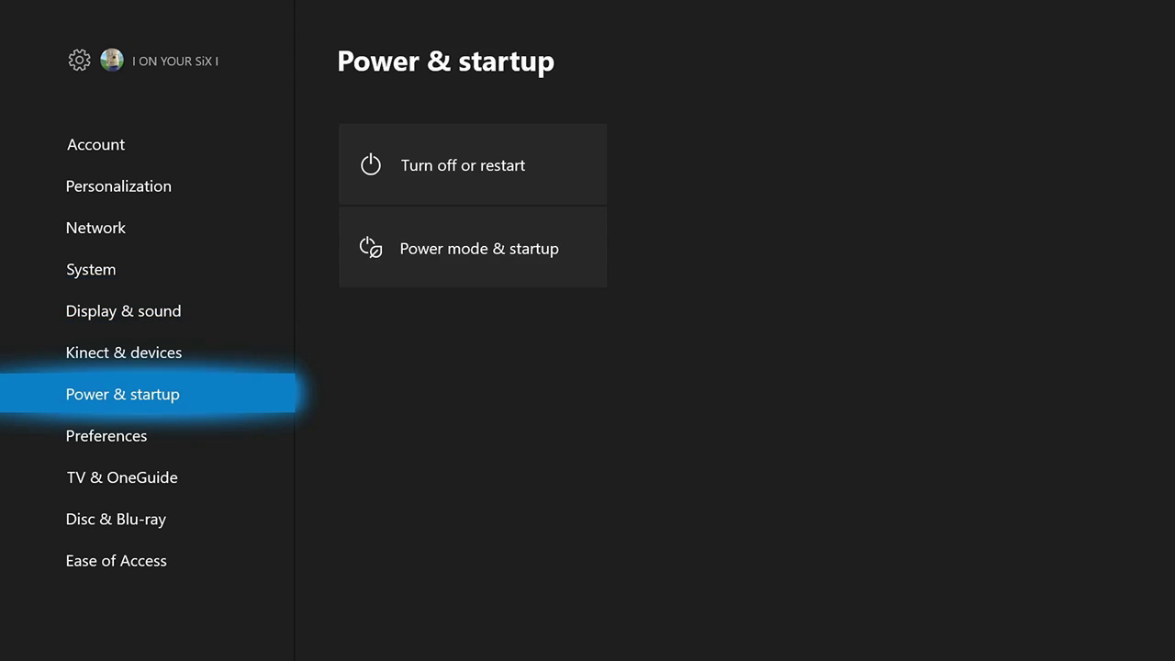
key(Right)
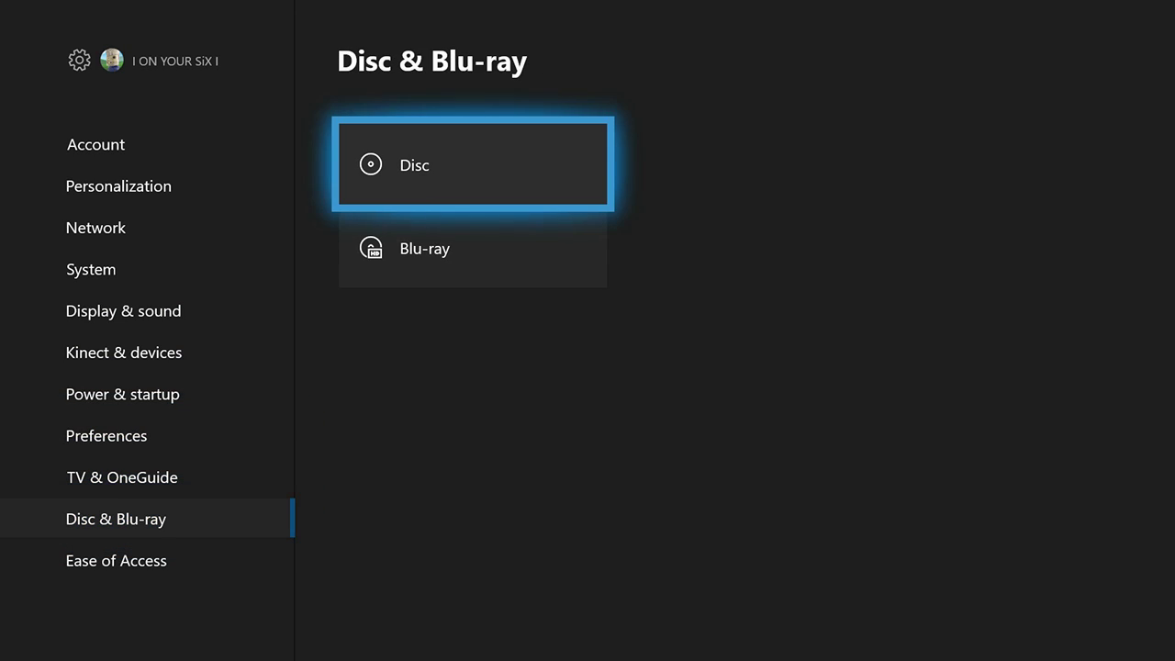
key(Down)
key(Return)
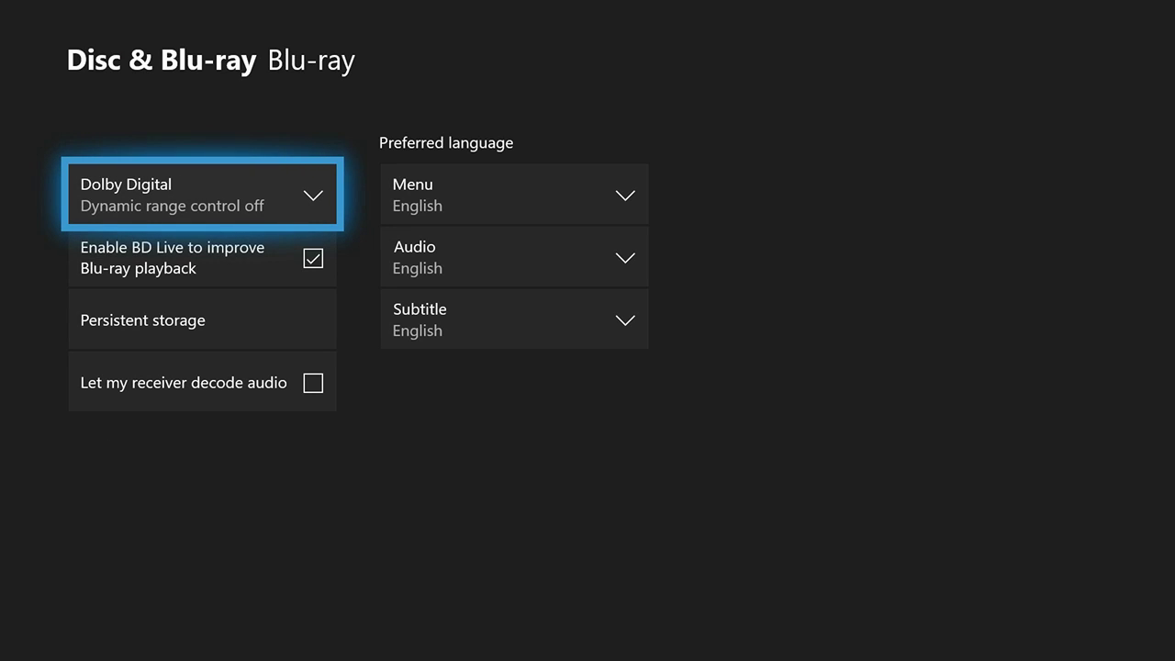
Step: Clear the persistent storage that holds downloaded Blu-ray content
key(Down)
key(Down)
key(Return)
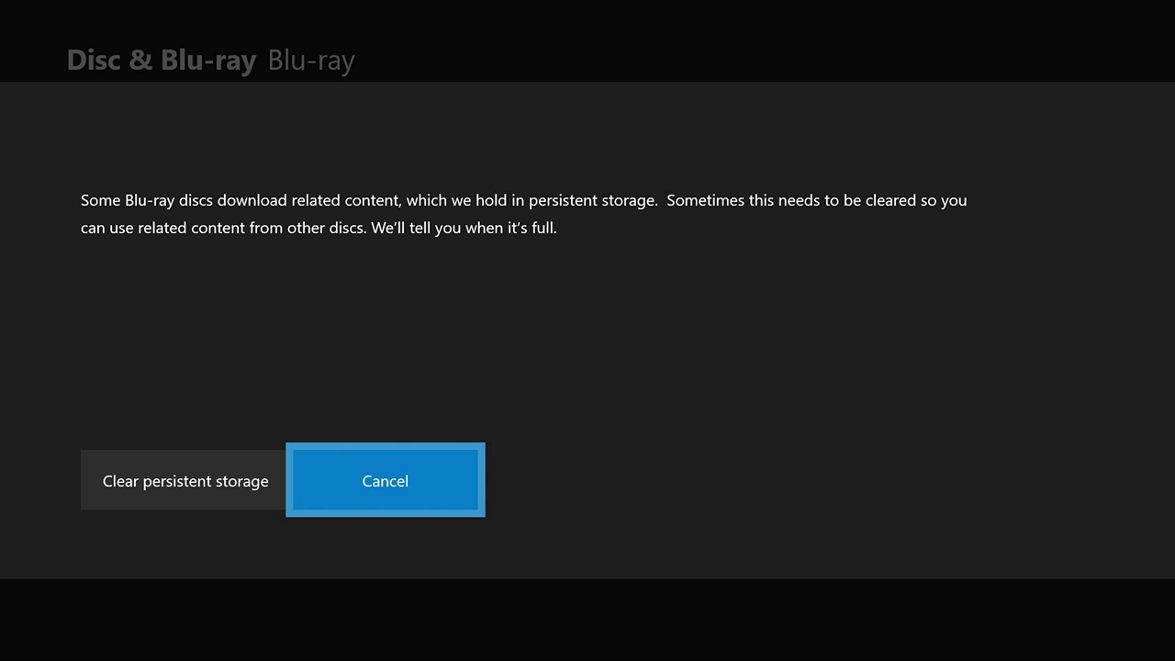
key(Left)
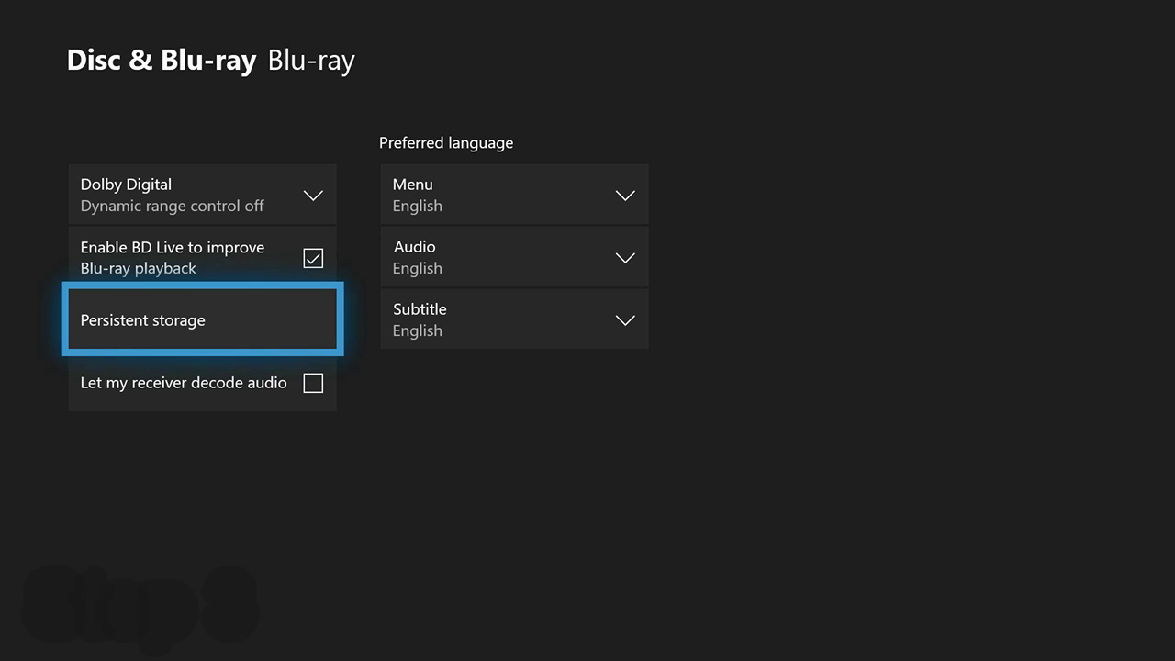
Step: Leave the Blu-ray settings and go to the Network category
key(Escape)
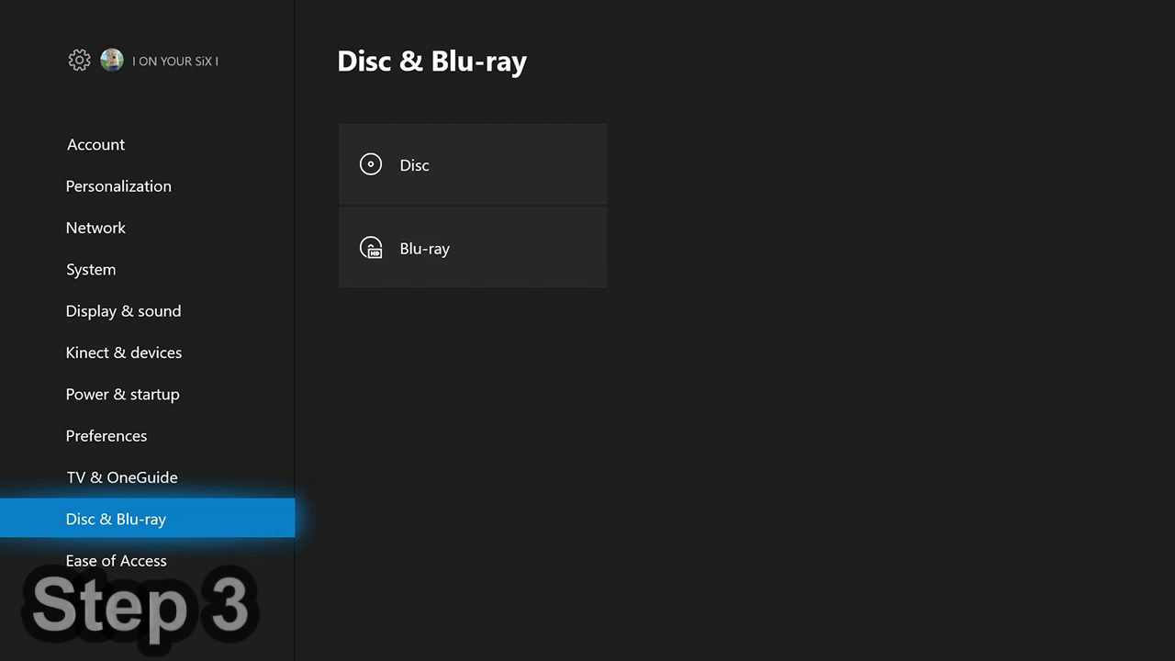
key(Up)
key(Up)
key(Up)
key(Up)
key(Up)
key(Up)
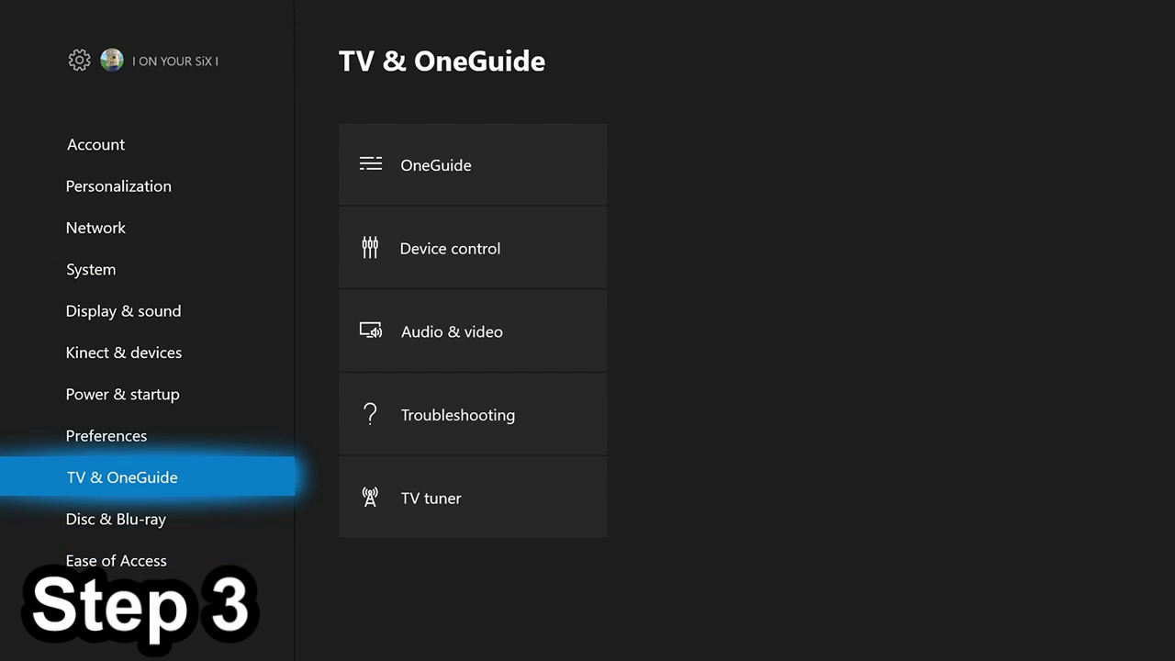
key(Up)
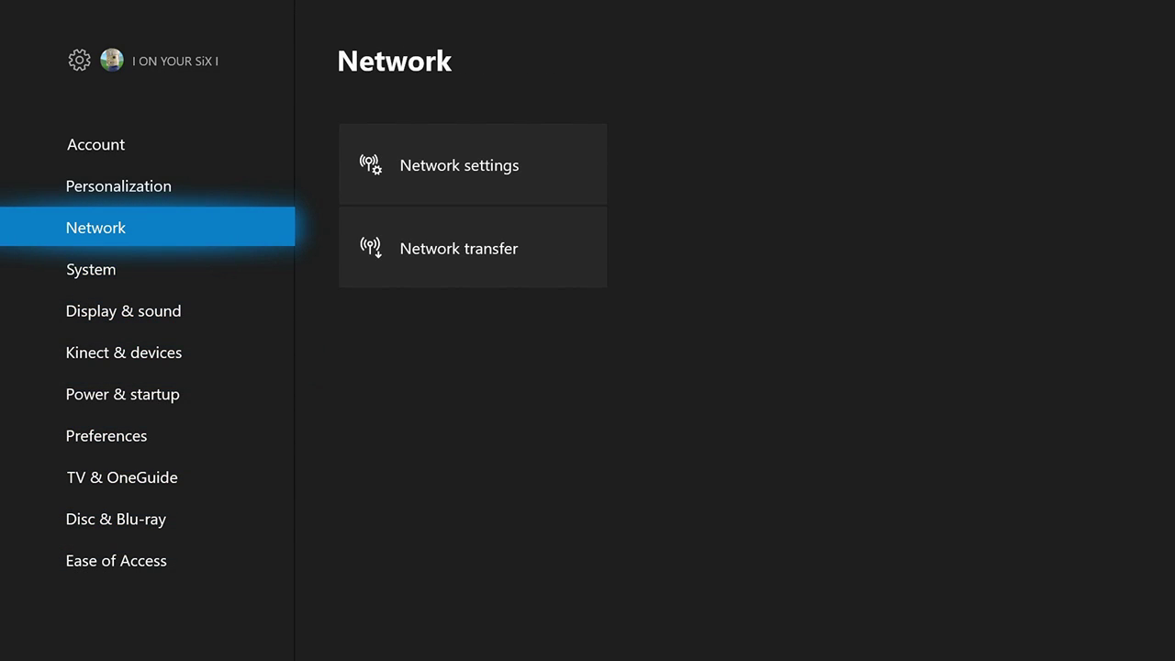
Step: Open the Alternate MAC address option in the advanced network settings
key(Right)
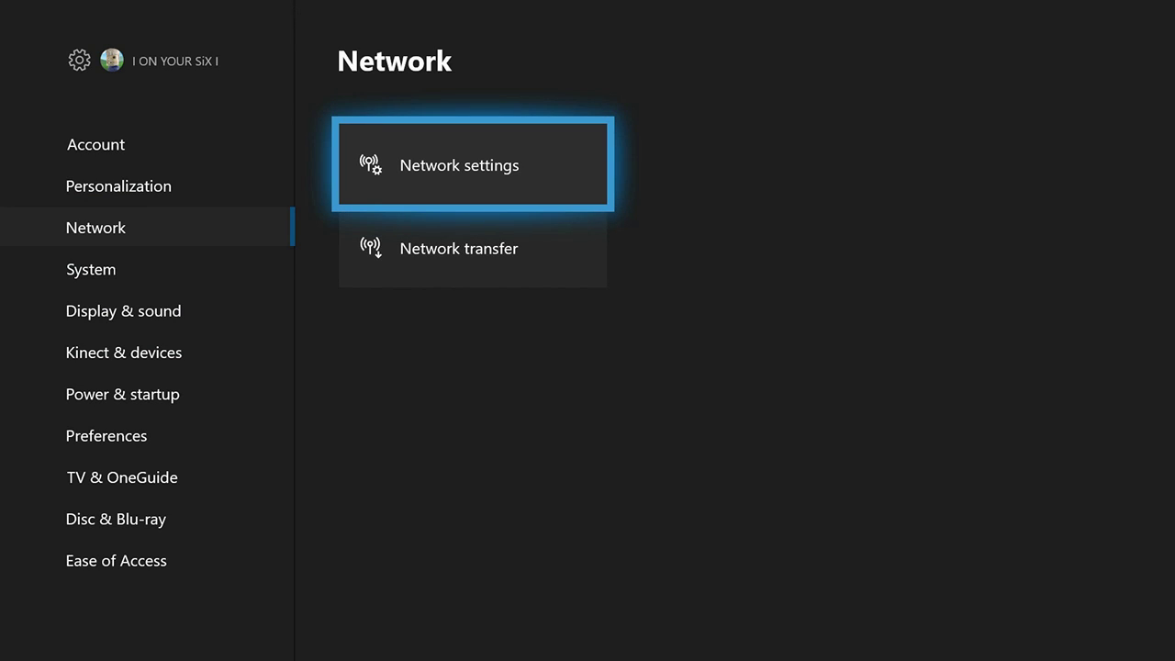
key(Return)
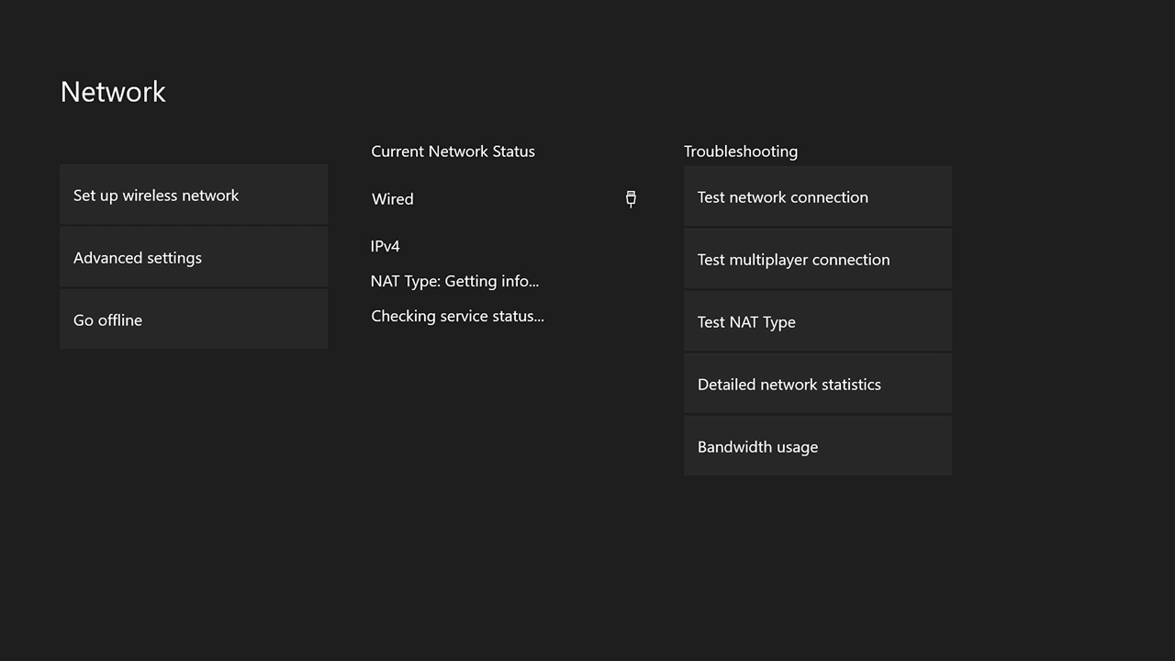
key(Down)
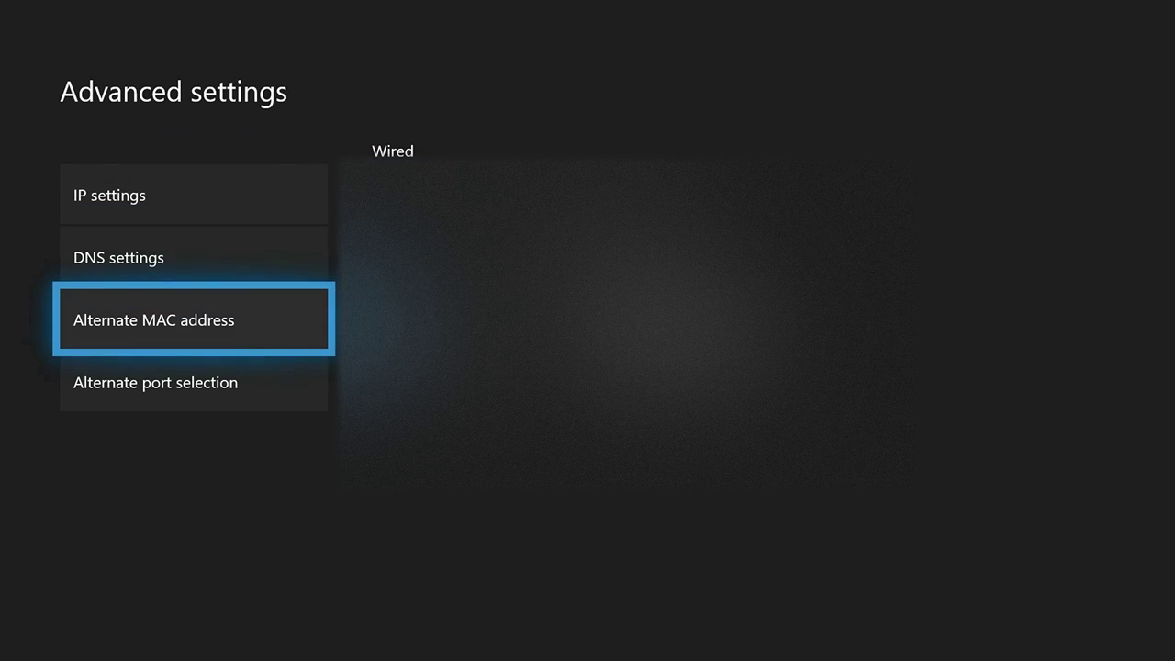
key(Return)
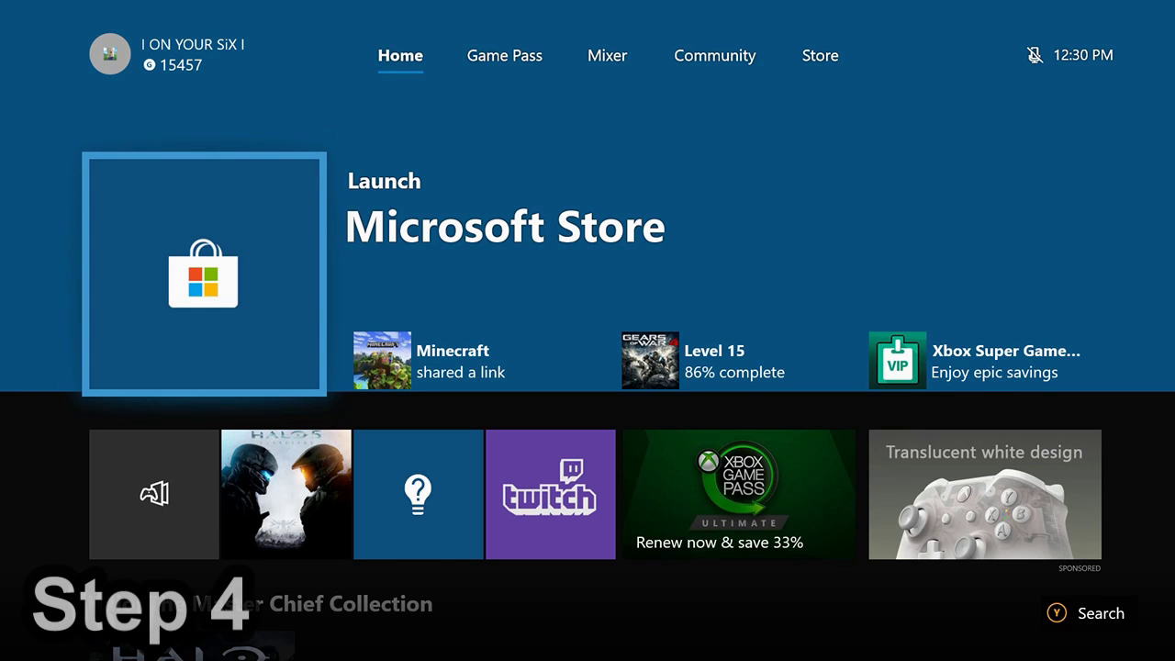
Step: Bring up the guide from Home and open the console's Settings
key(super)
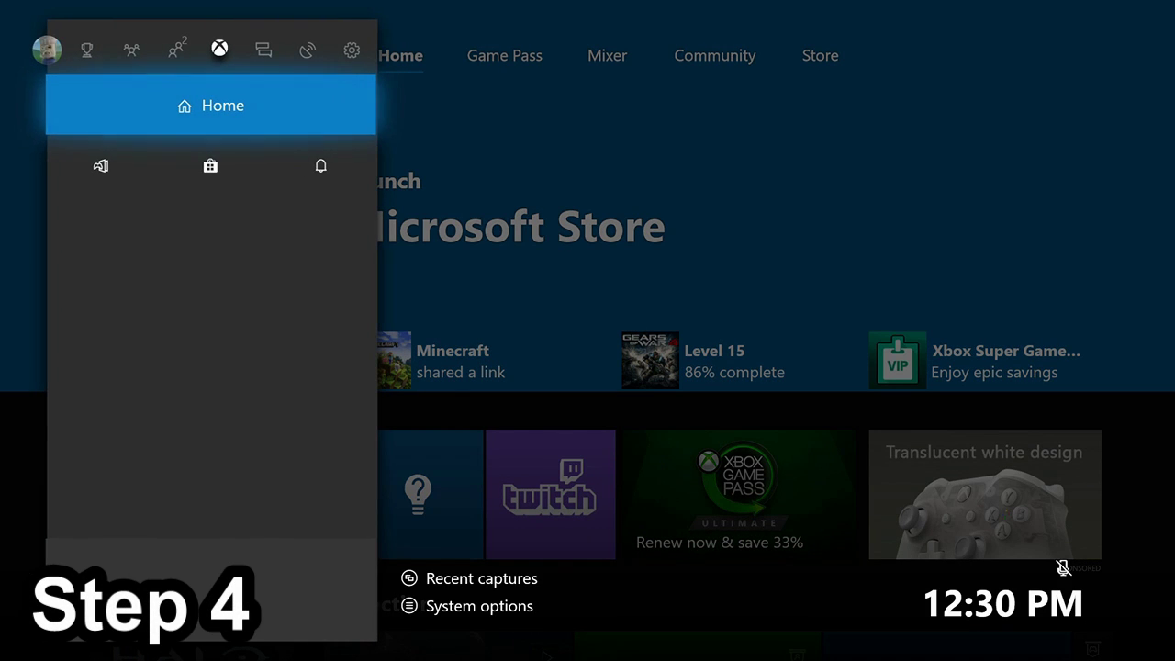
key(Right)
key(Right)
key(Right)
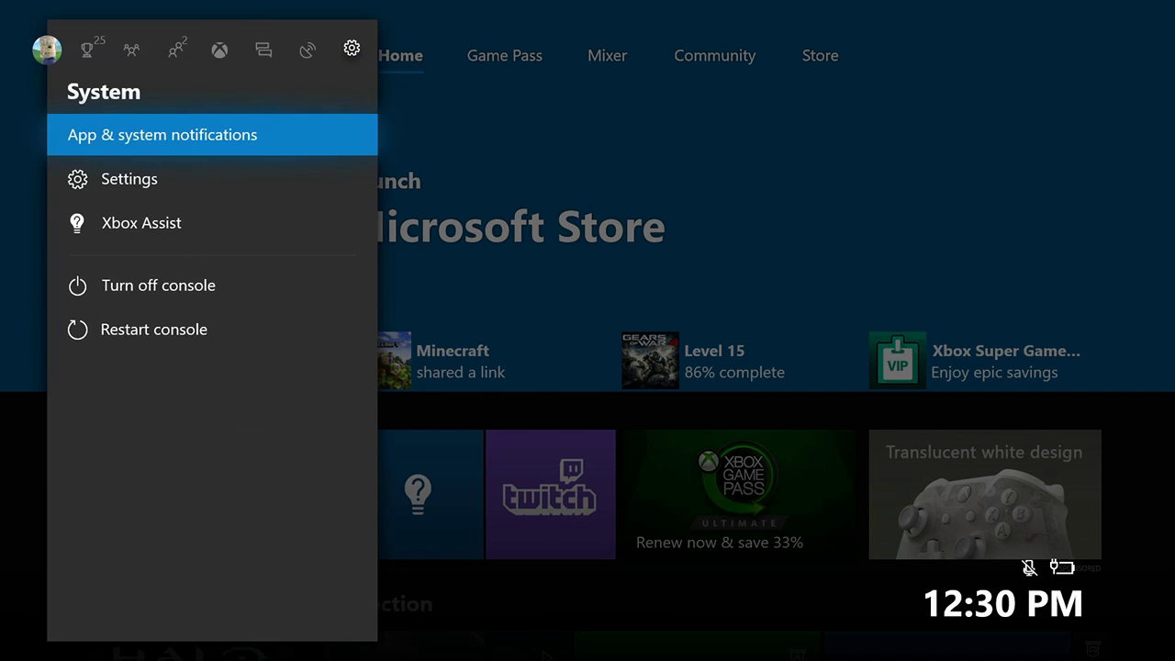
key(Down)
key(Return)
Step: Open Power mode & startup in the Power & startup category and go to the Power mode option
key(Down)
key(Down)
key(Down)
key(Down)
key(Down)
key(Down)
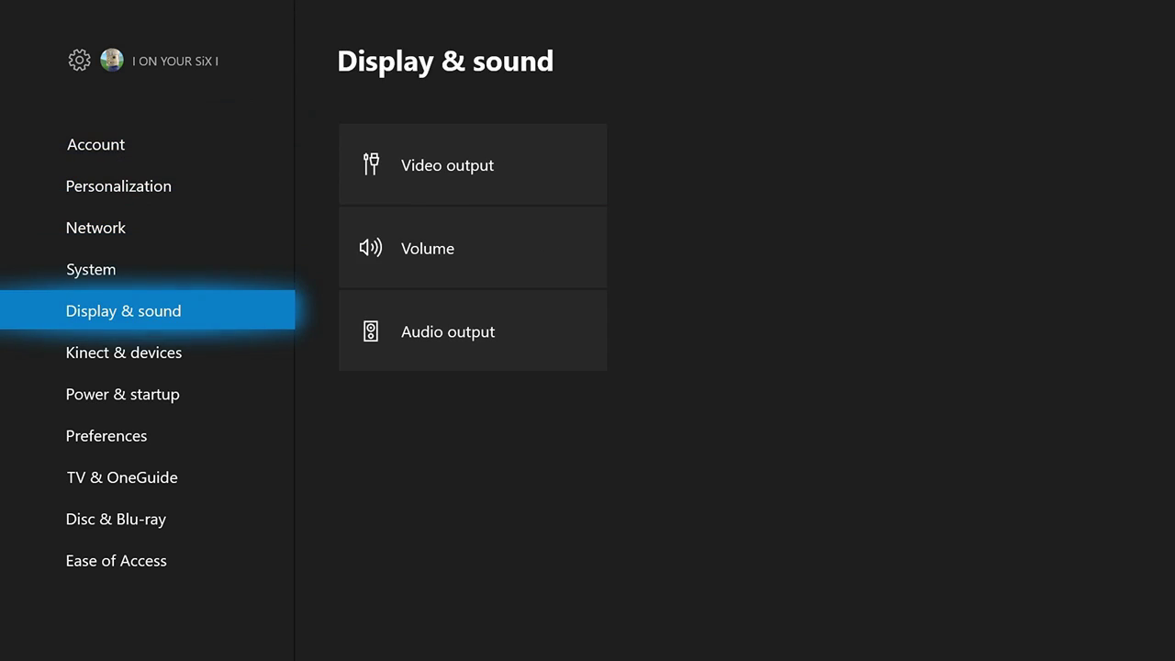
key(Right)
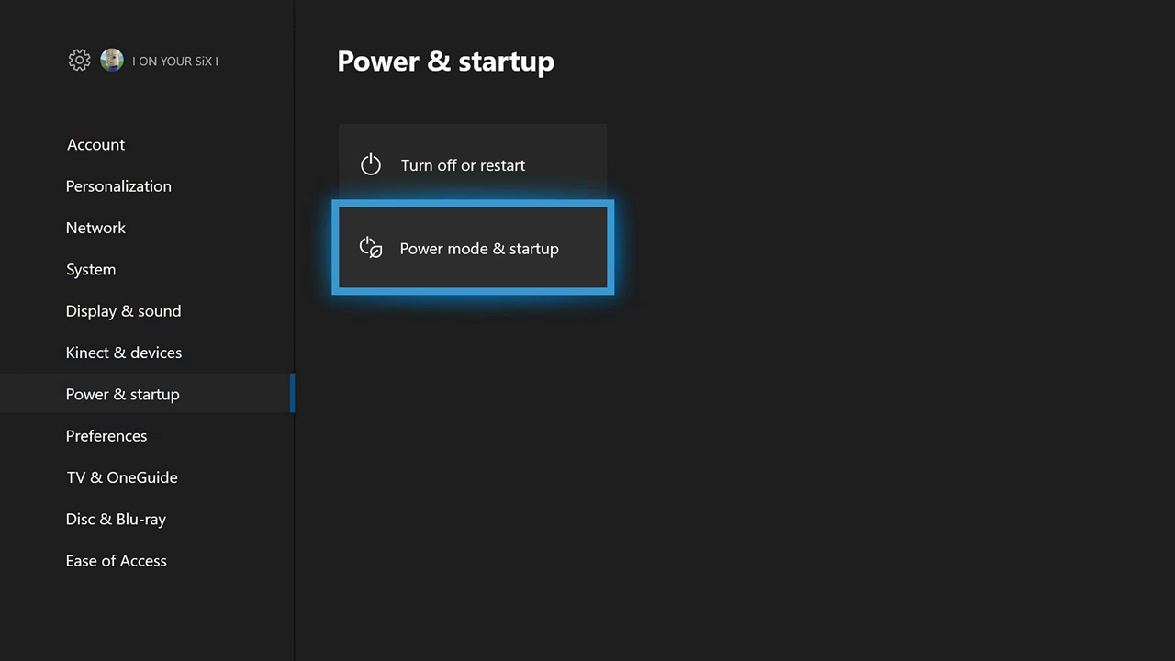
key(Return)
key(Right)
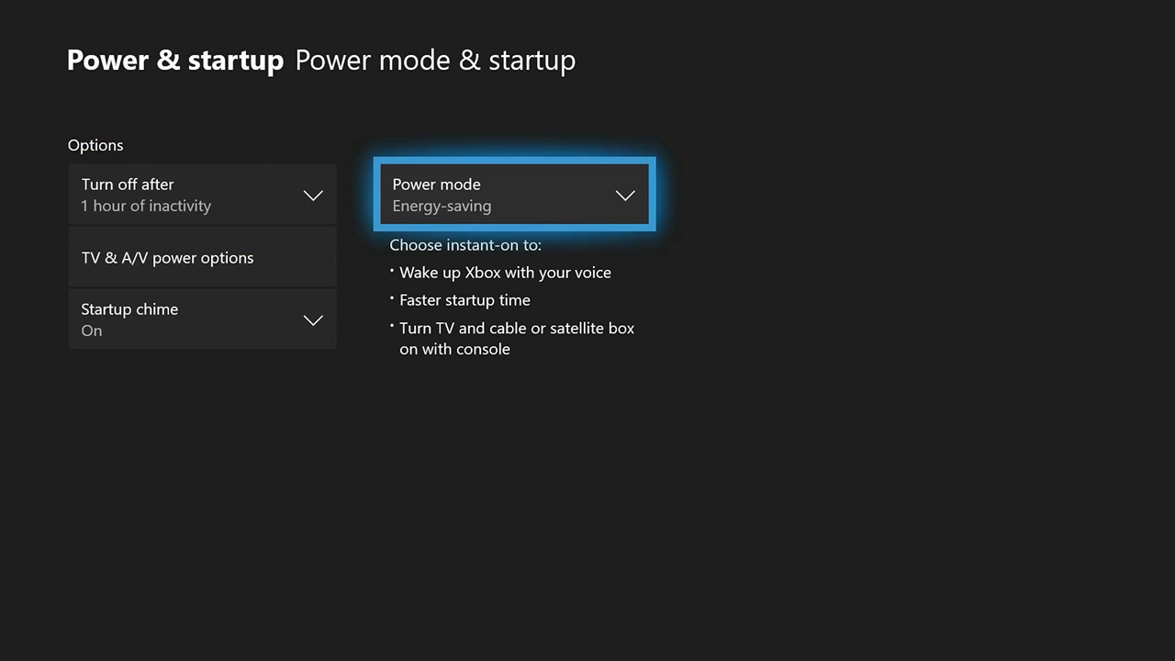
Step: Set the console's power mode to Instant-on
key(Return)
key(Down)
key(Return)
key(Return)
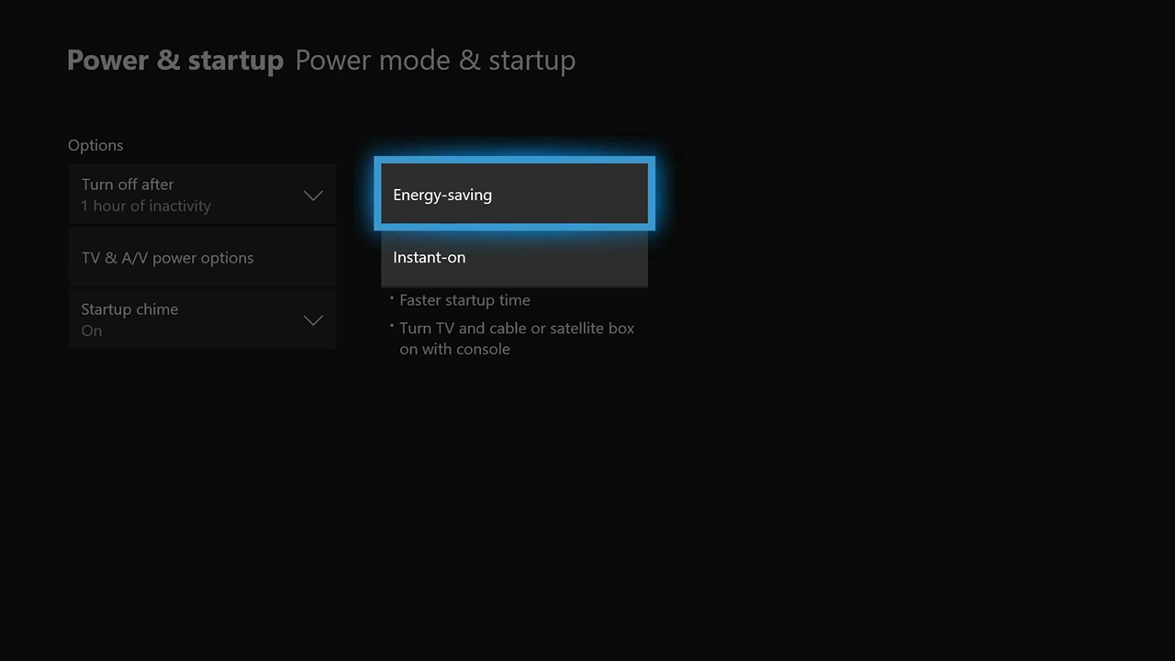
key(Down)
key(Return)
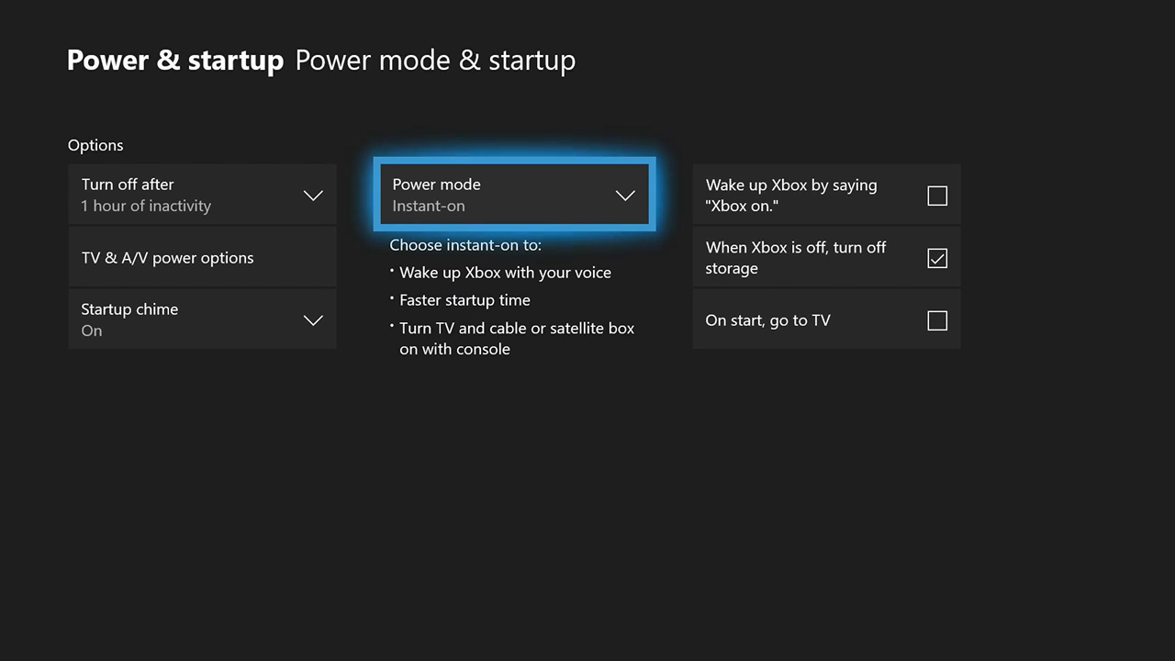
Step: Switch the power mode to Energy-saving
key(Return)
key(Up)
key(Return)
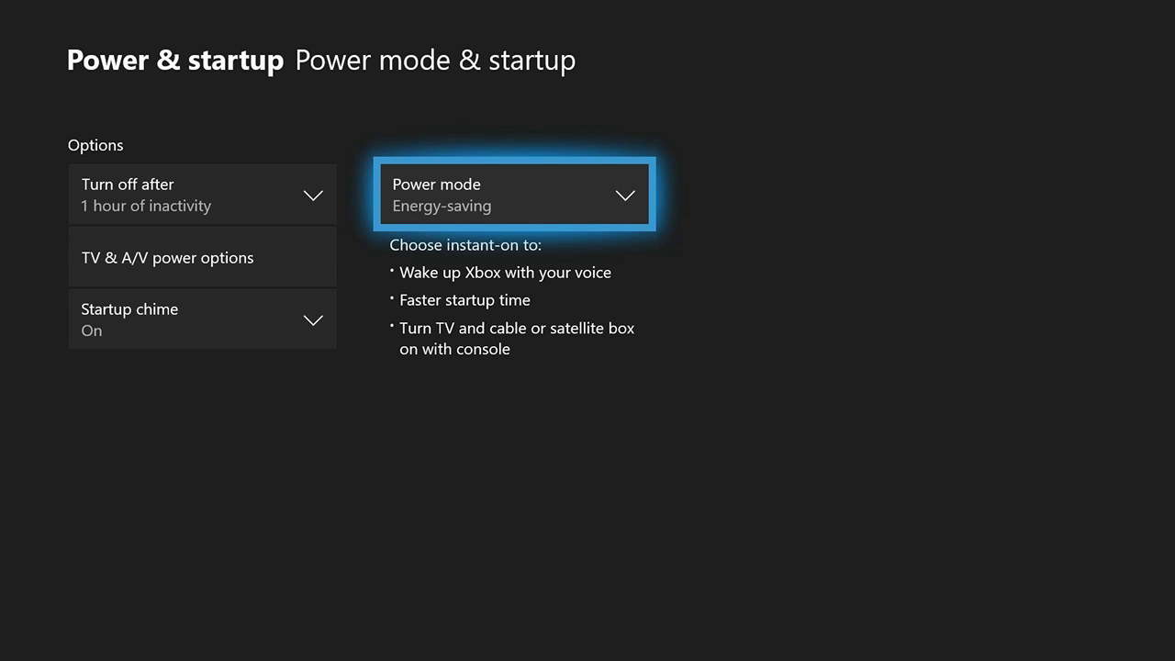
Step: Change the power mode back to Instant-on
key(Return)
key(Down)
key(Return)
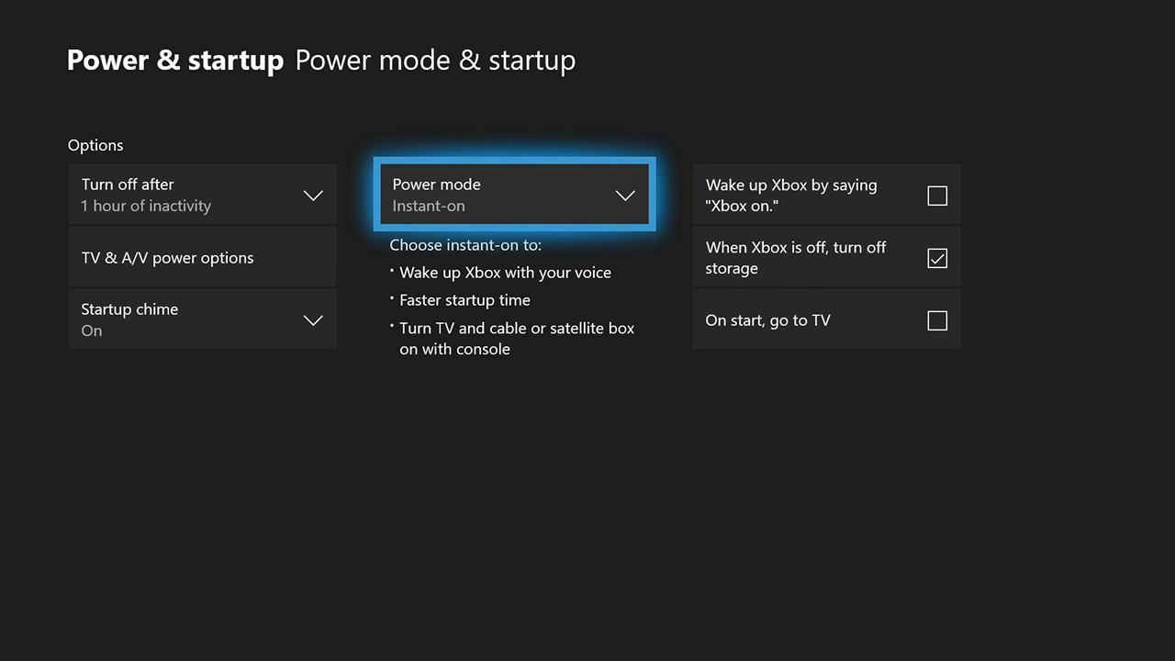
Step: Set the console's power mode to Energy-saving
key(Return)
key(Up)
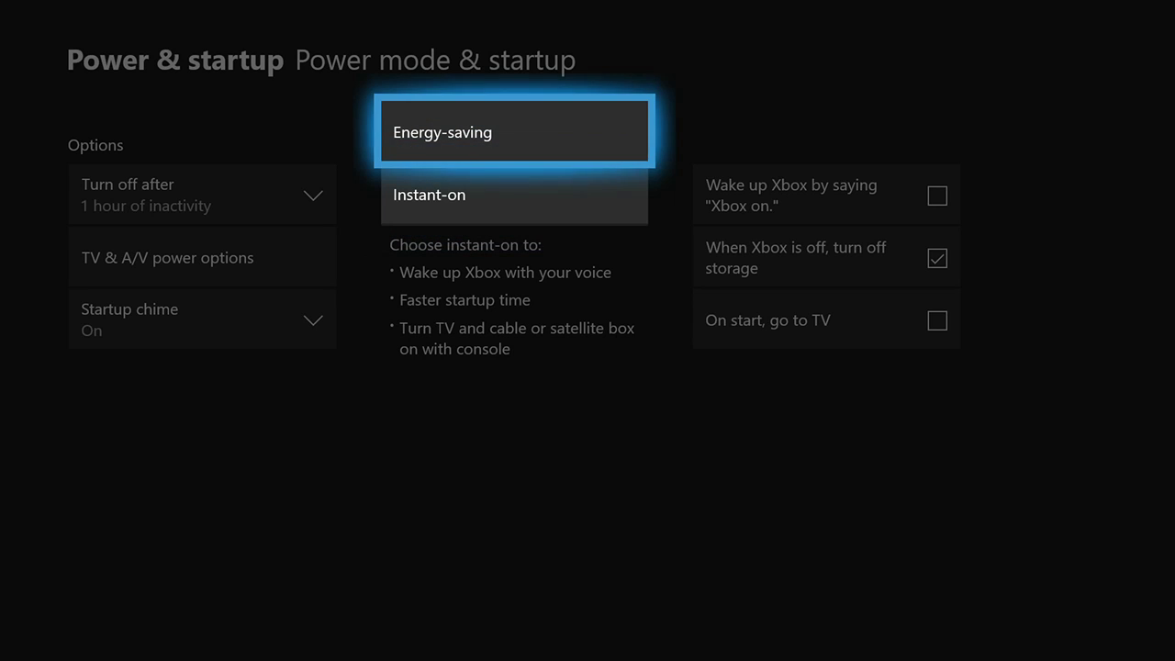
key(Return)
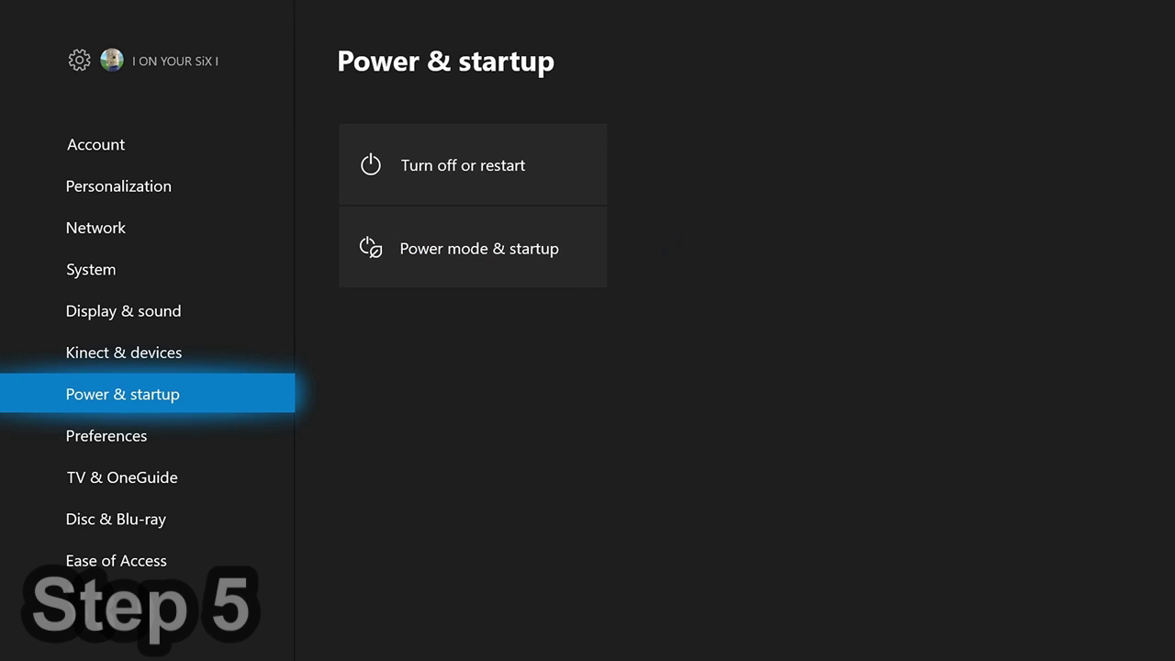
Step: Go to the Display & sound category and open the Video output settings
key(Up)
key(Up)
key(Right)
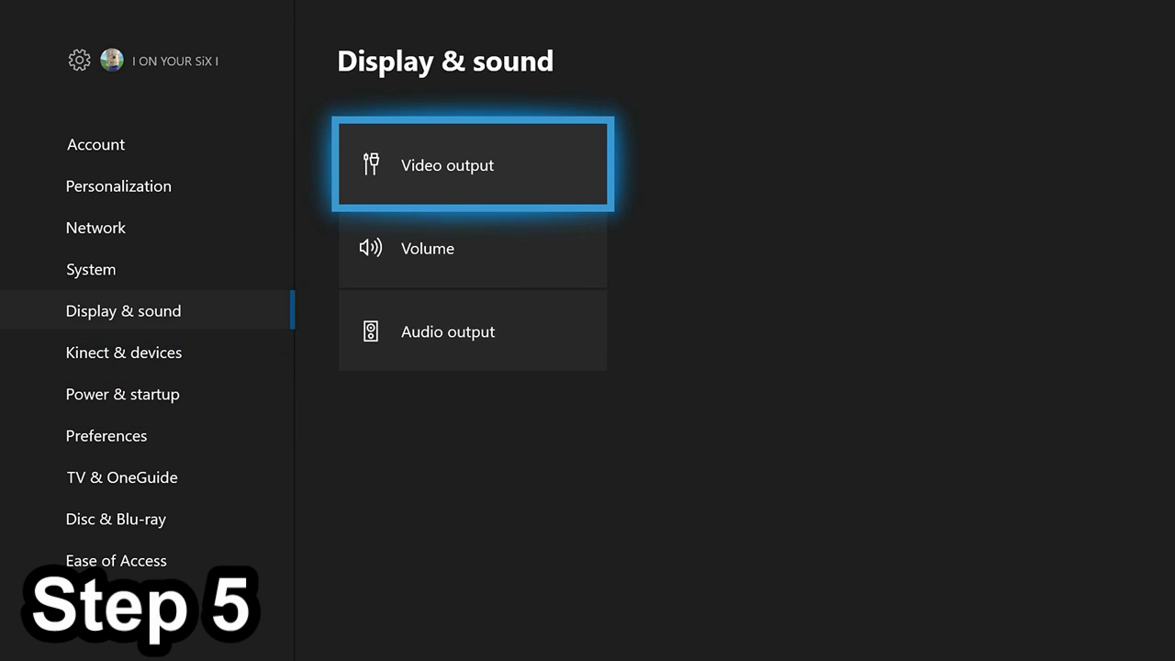
key(Return)
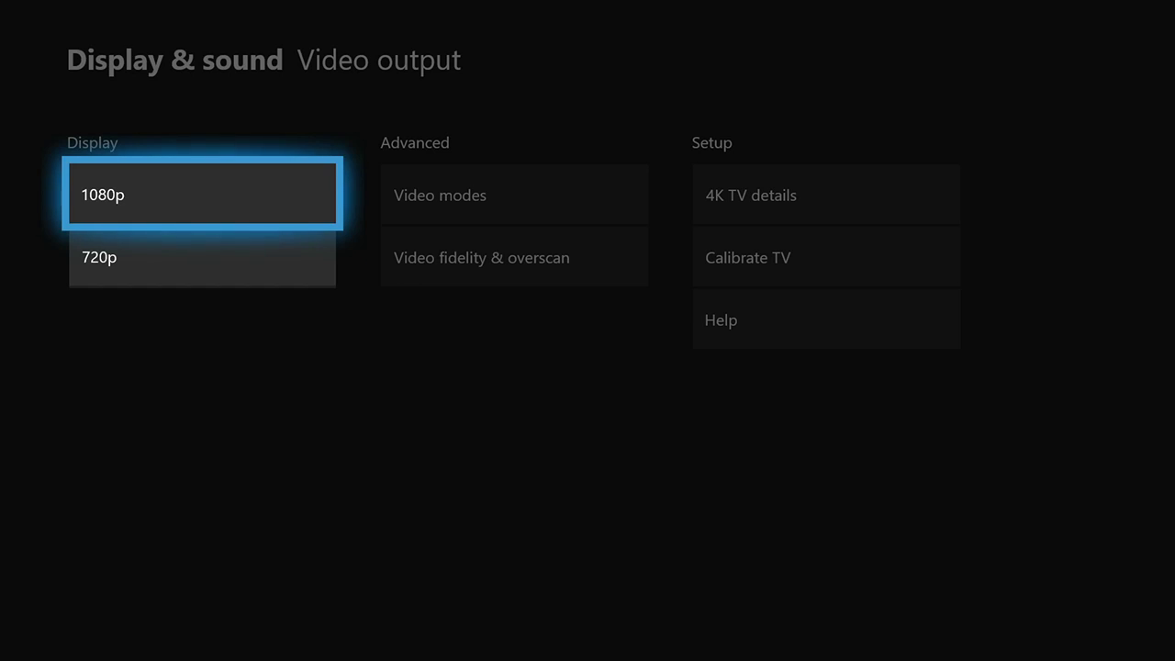
Step: Choose 1080p as the display resolution and open the advanced video modes
key(Return)
key(Right)
key(Return)
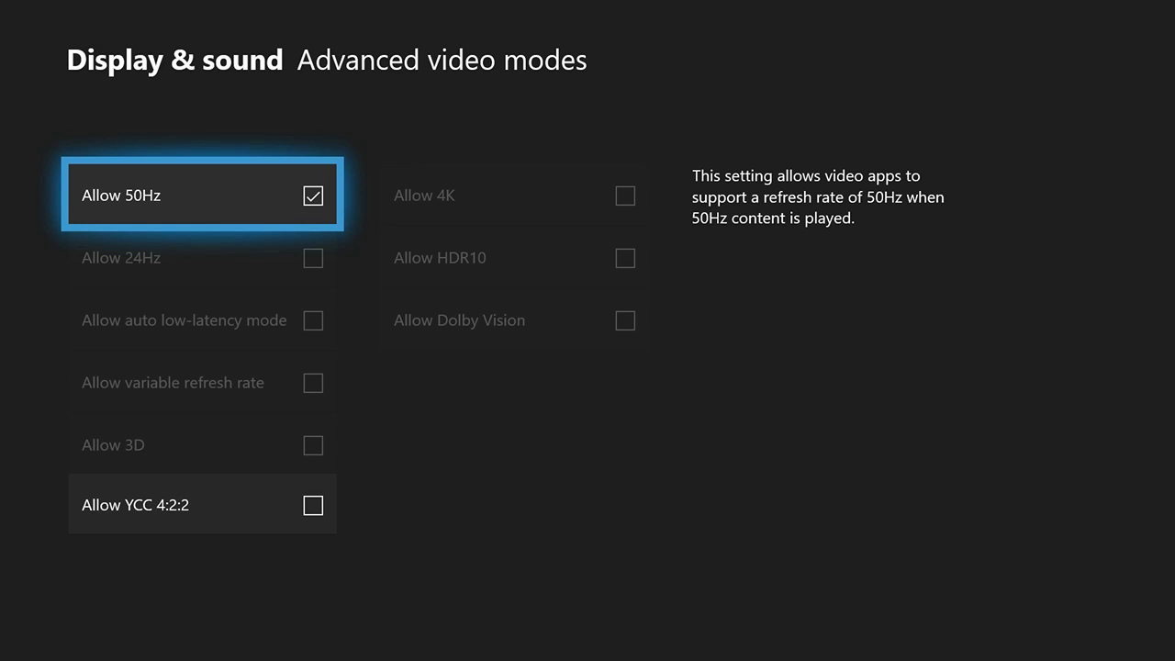